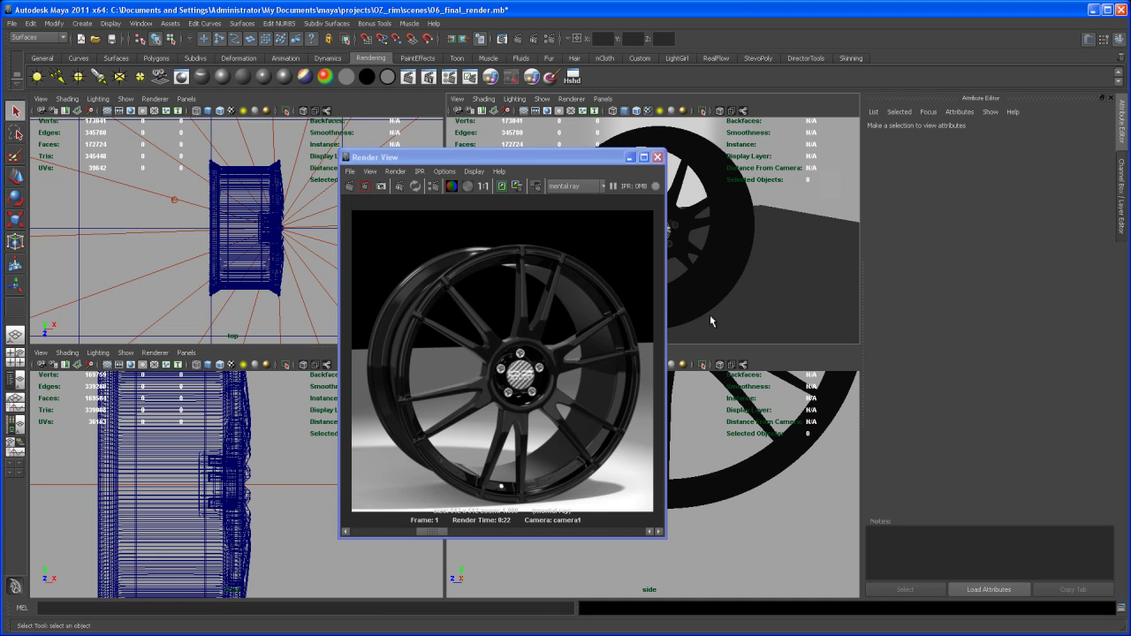
Turn off Final Gather Receive in the ground plane's mental ray attributes and redo the render.
{"action": "left_click", "coordinate": [796, 306]}
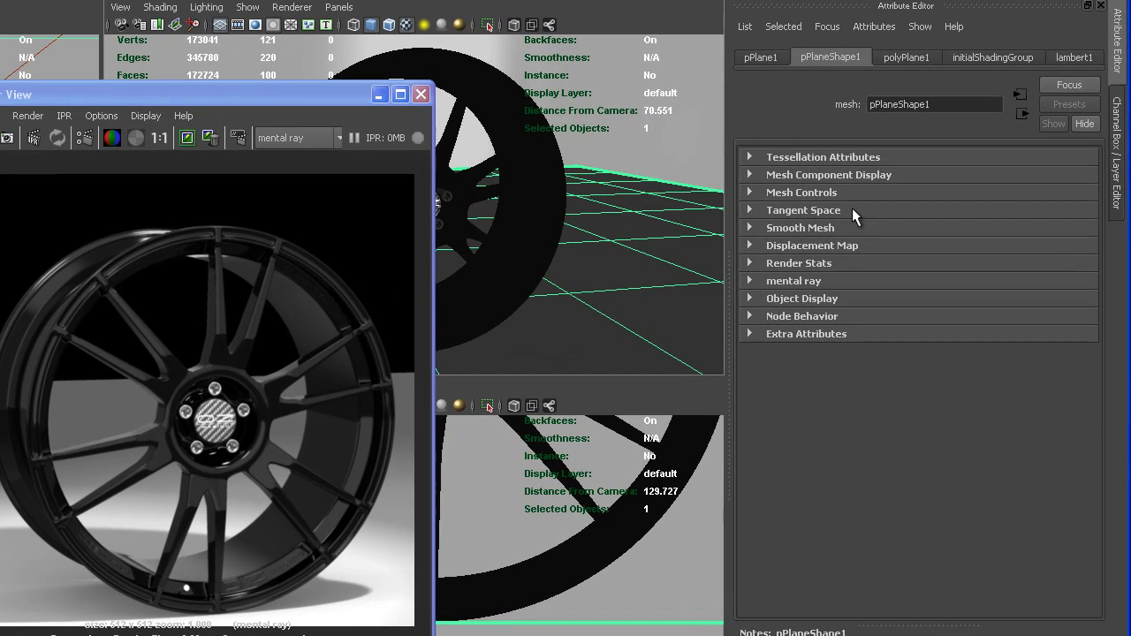
{"action": "left_click", "coordinate": [781, 282]}
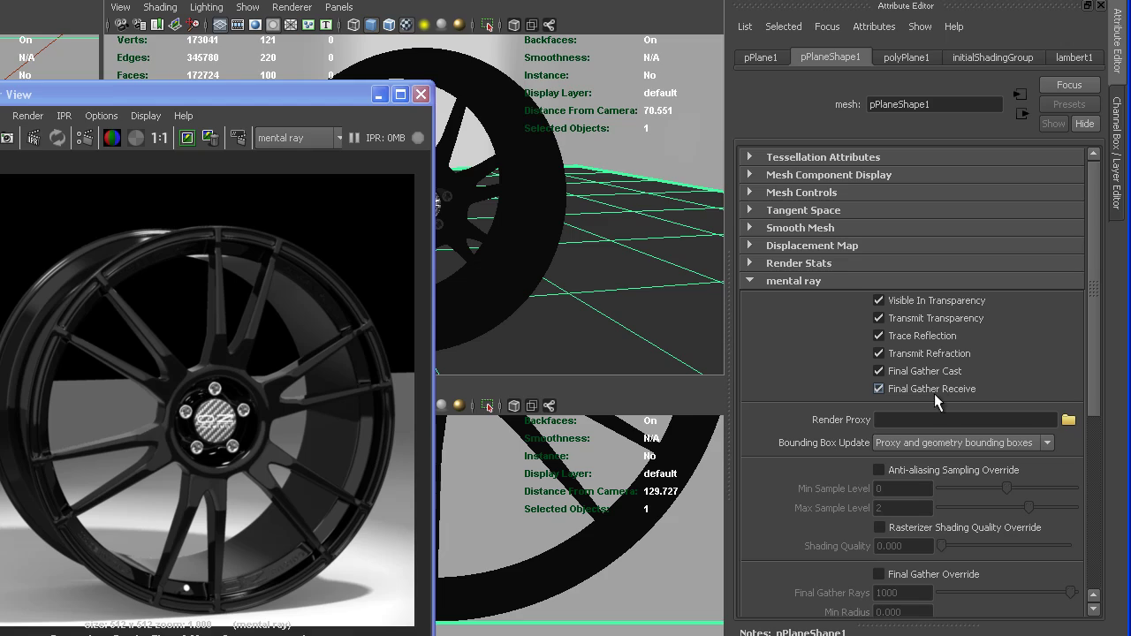
{"action": "left_click", "coordinate": [888, 390]}
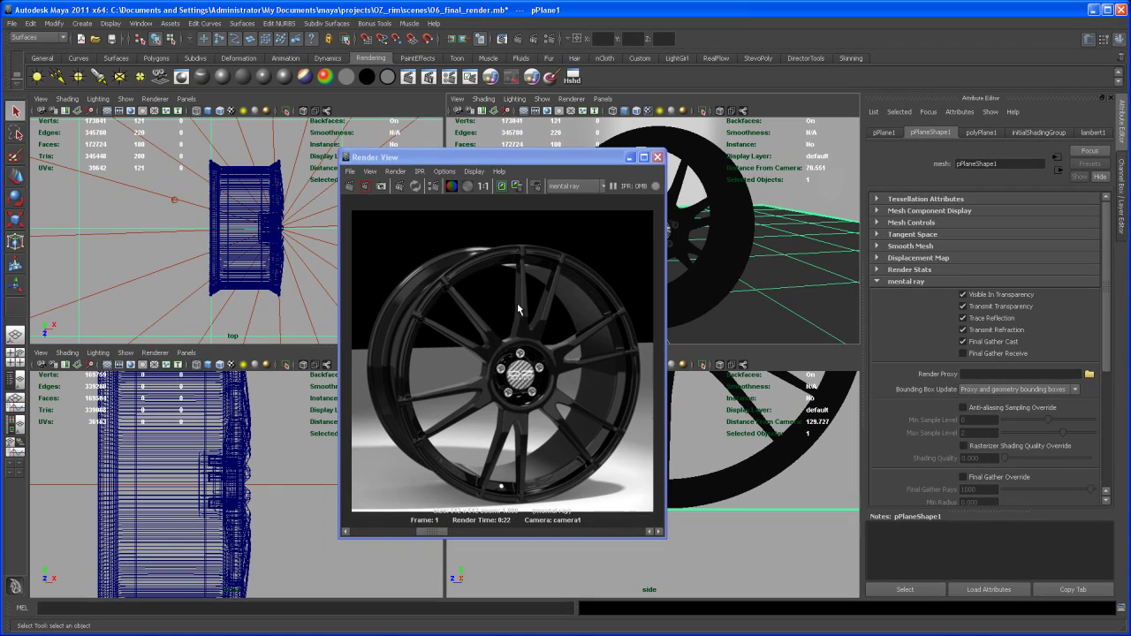
{"action": "left_click", "coordinate": [365, 186]}
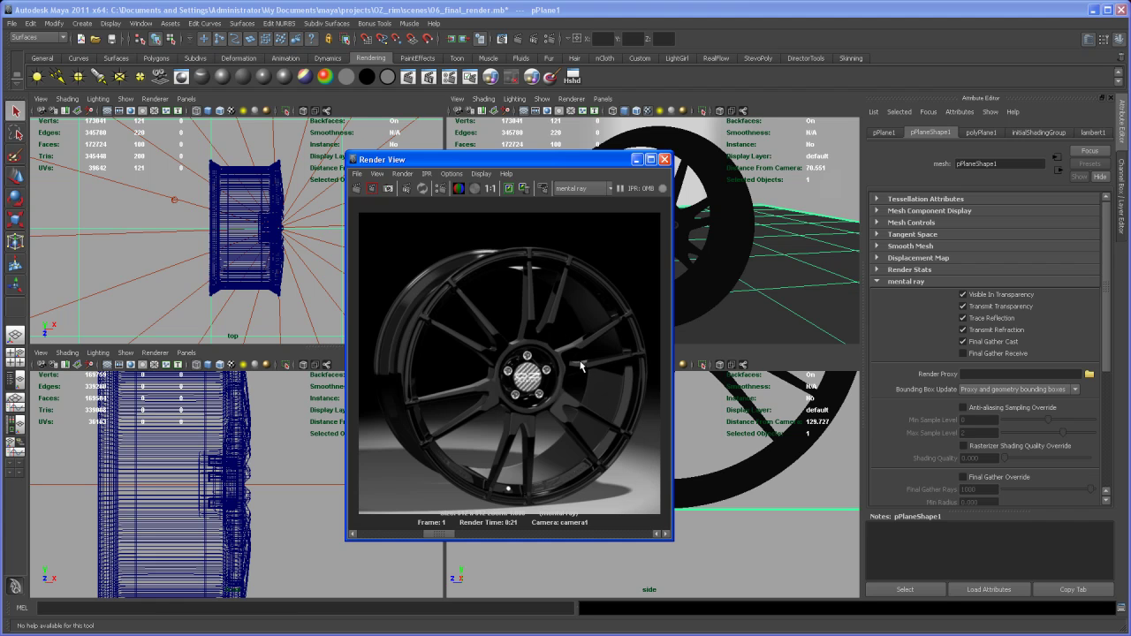
Choose the 1k Square (1024 × 1024) preset under Image Size in Render Settings.
{"action": "left_click", "coordinate": [549, 41]}
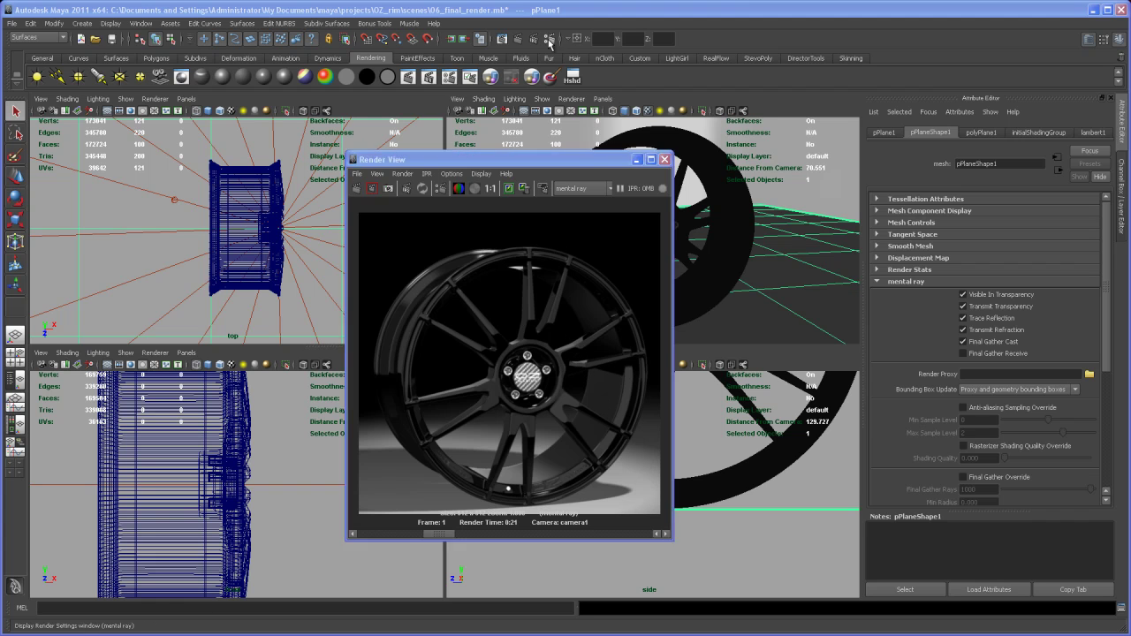
{"action": "left_click_drag", "start_coordinate": [473, 164], "coordinate": [574, 159]}
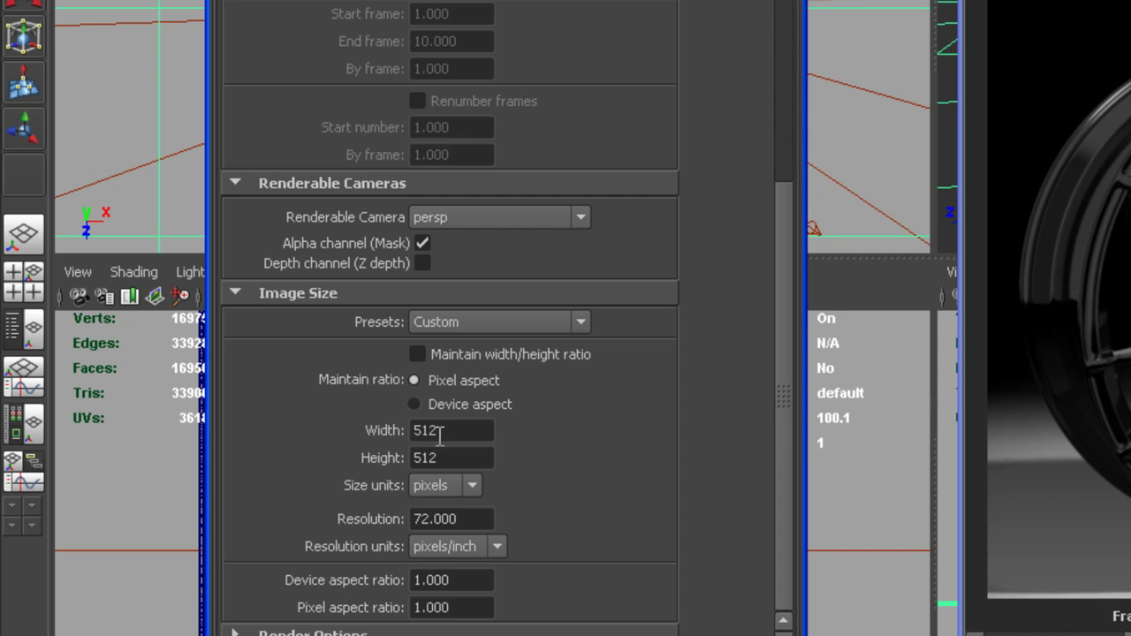
{"action": "double_click", "coordinate": [434, 431]}
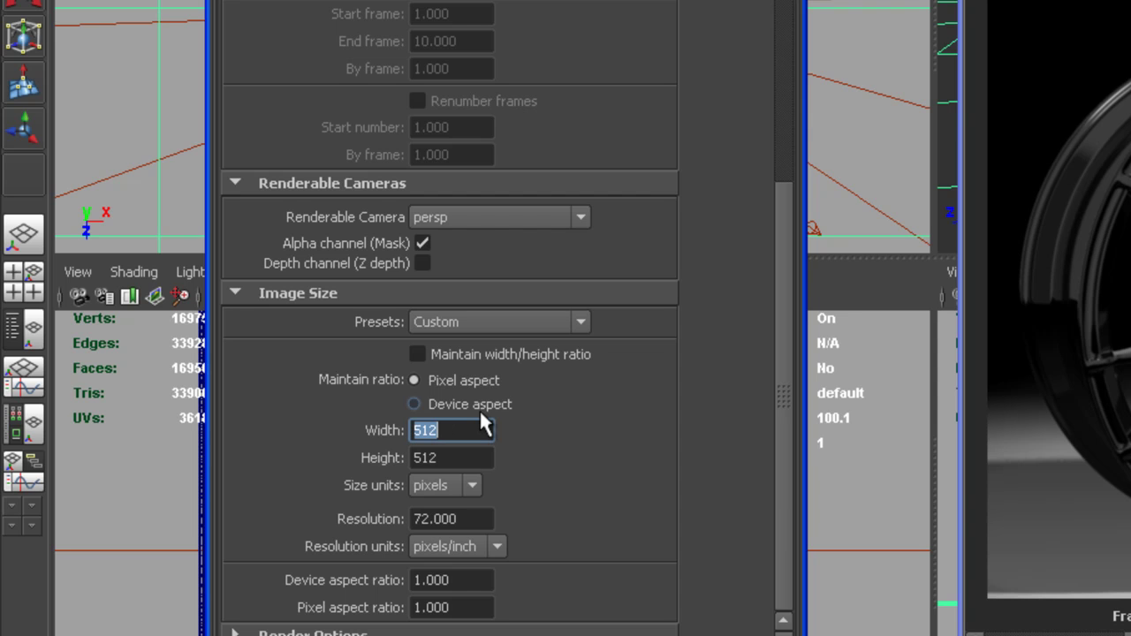
{"action": "left_click", "coordinate": [555, 322]}
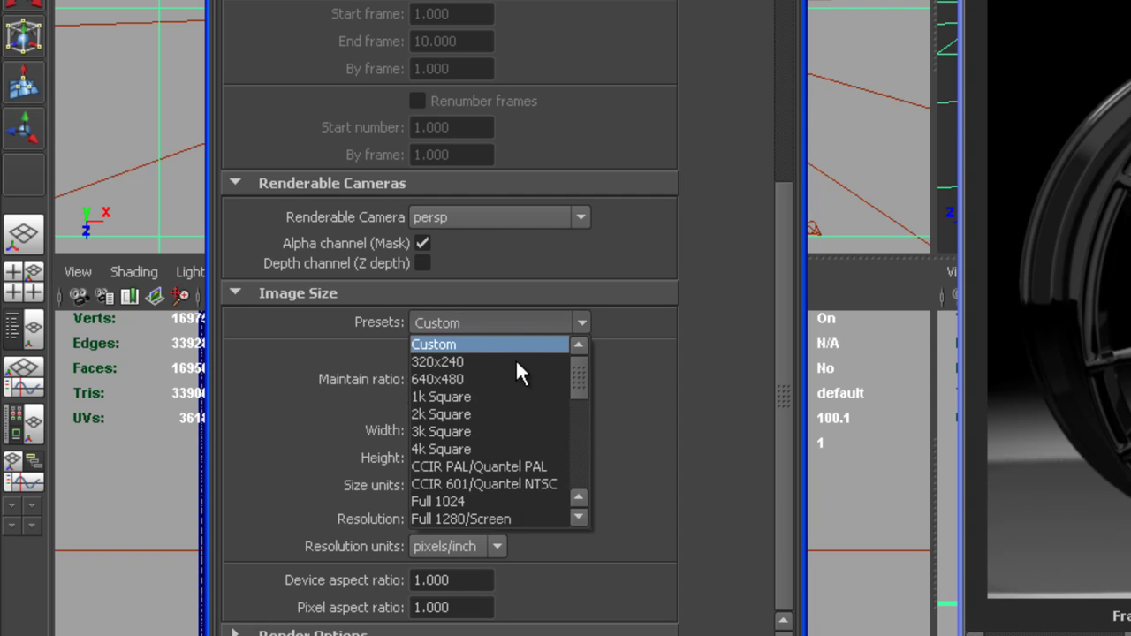
{"action": "left_click", "coordinate": [518, 398]}
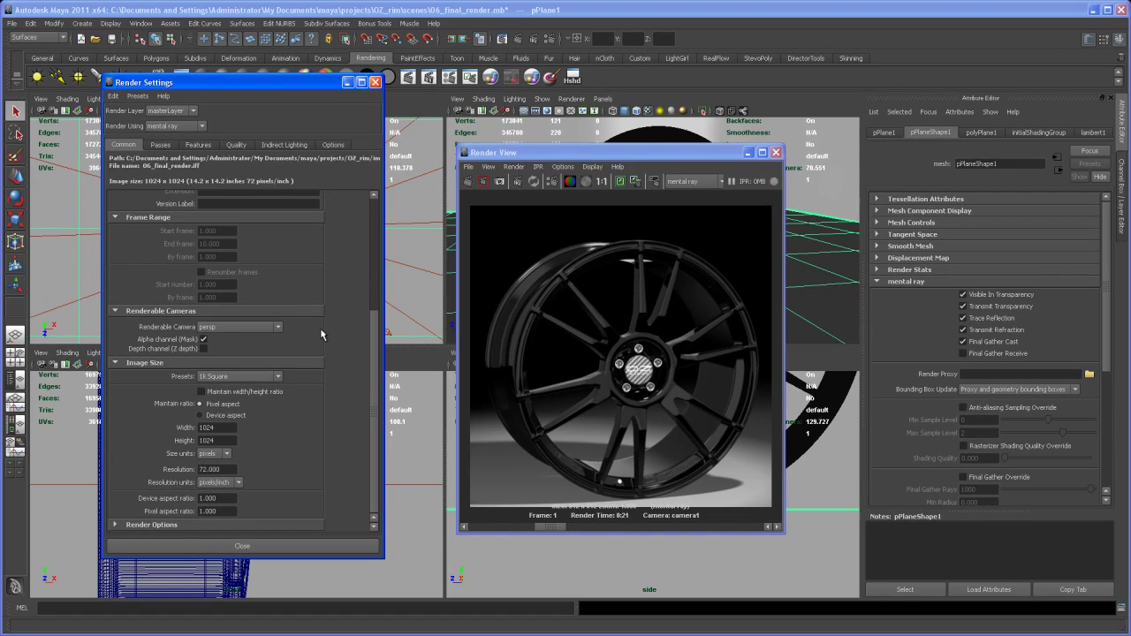
Zoom the render into the hub and upper spokes to inspect edge quality.
{"action": "left_click", "coordinate": [236, 145]}
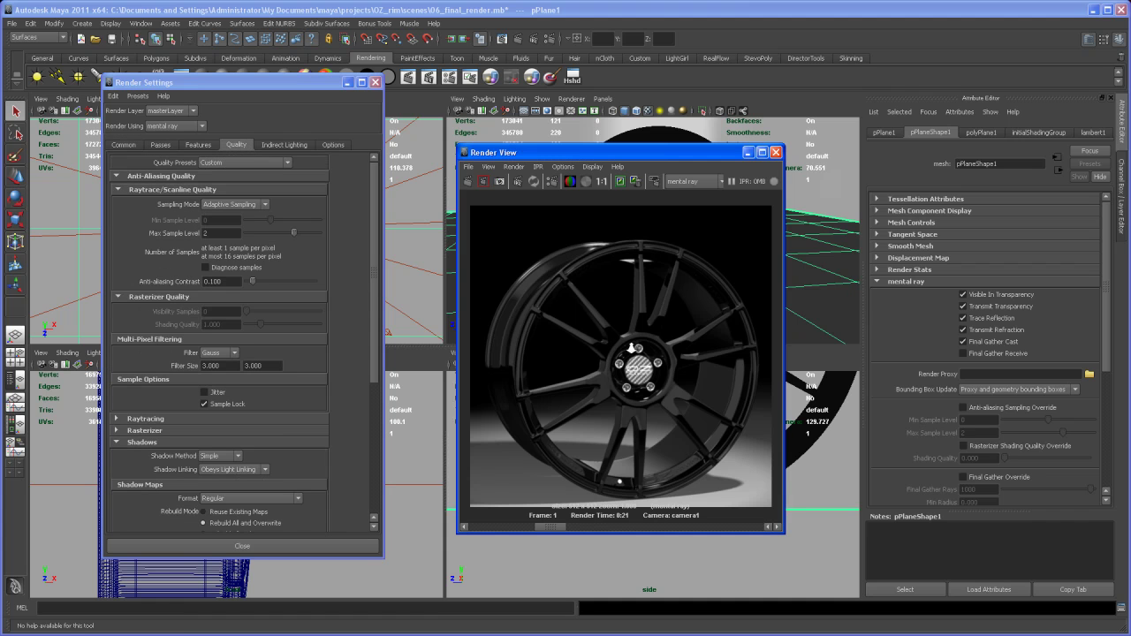
{"action": "right_click_drag", "start_coordinate": [622, 354], "coordinate": [688, 367], "text": "alt"}
{"action": "middle_click_drag", "start_coordinate": [688, 368], "coordinate": [671, 424], "text": "alt"}
{"action": "right_click_drag", "start_coordinate": [671, 424], "coordinate": [646, 369], "text": "alt"}
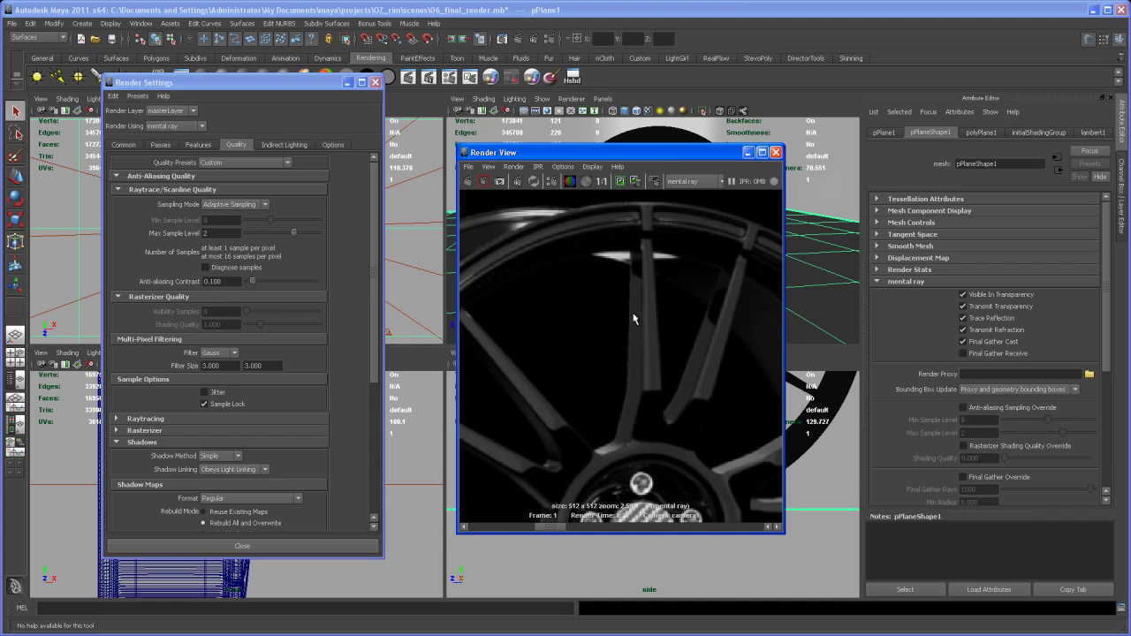
View the whole render at 1:1 and raise Max Sample Level from 2 to 3.
{"action": "right_click_drag", "start_coordinate": [695, 353], "coordinate": [613, 307], "text": "alt"}
{"action": "left_click", "coordinate": [602, 187]}
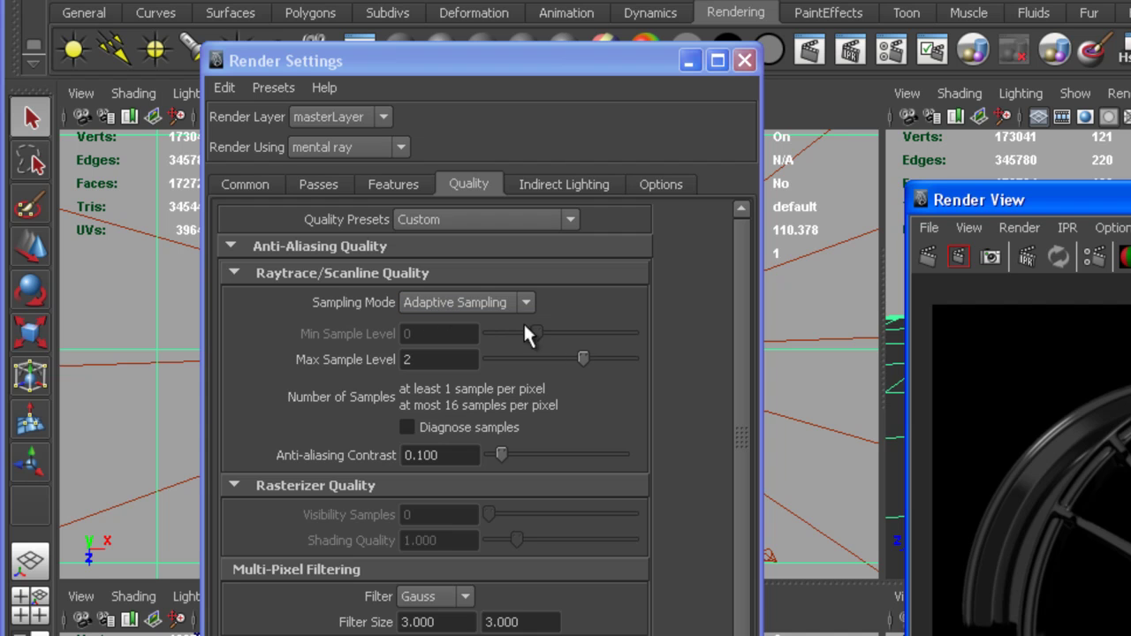
{"action": "left_click_drag", "start_coordinate": [584, 359], "coordinate": [600, 359]}
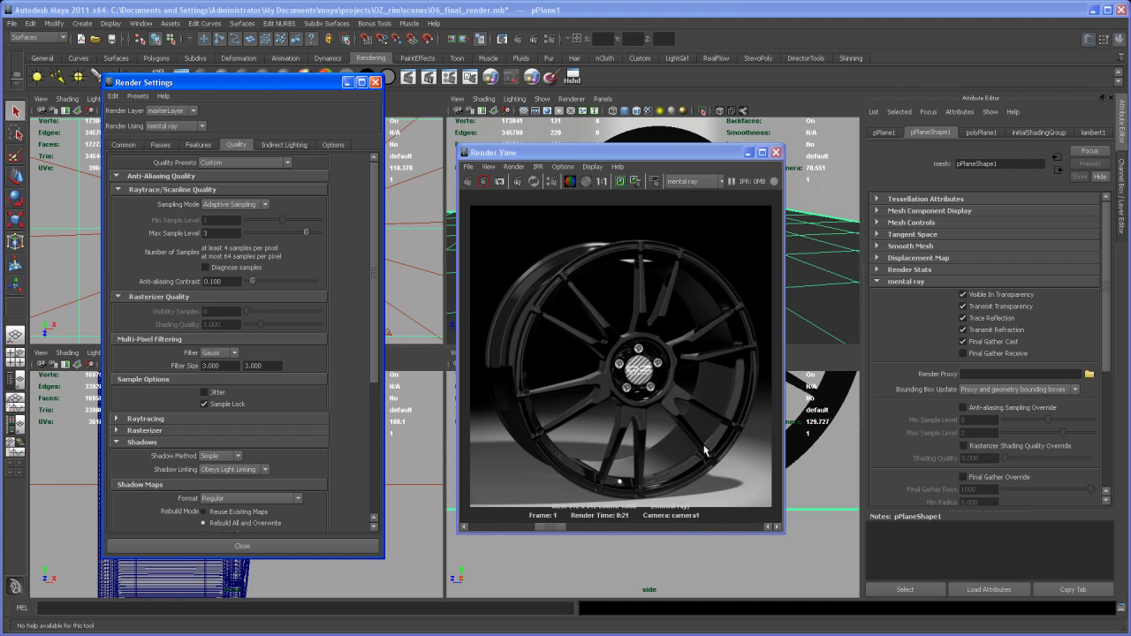
{"action": "left_click_drag", "start_coordinate": [623, 152], "coordinate": [617, 143]}
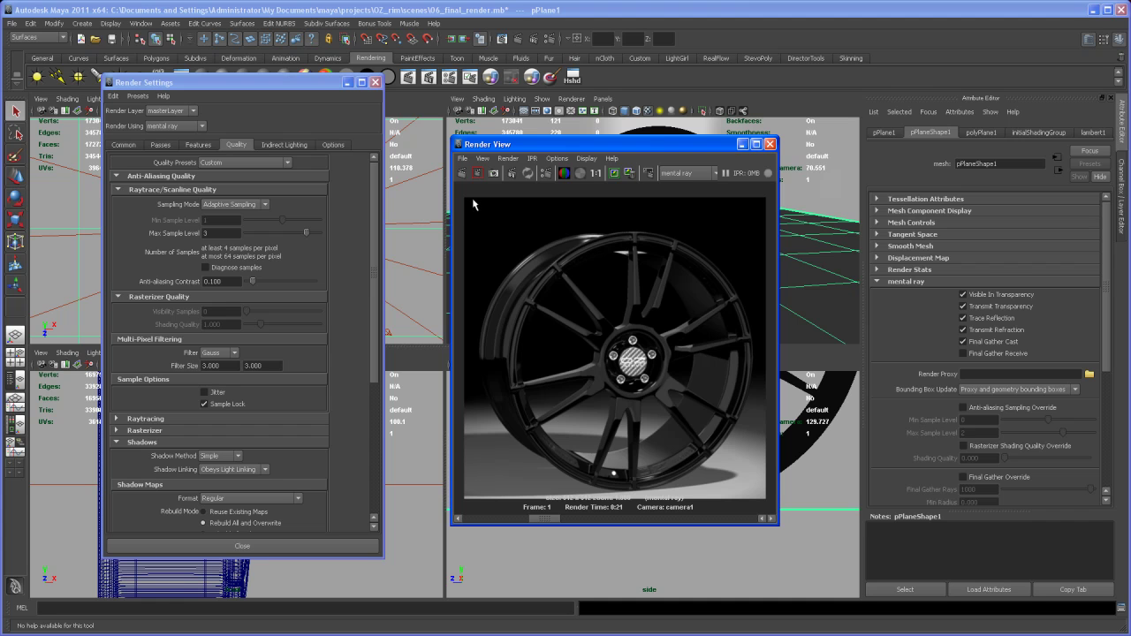
View the 1024 render maximized at actual size, then move the Render View aside and minimize it.
{"action": "left_click", "coordinate": [595, 173]}
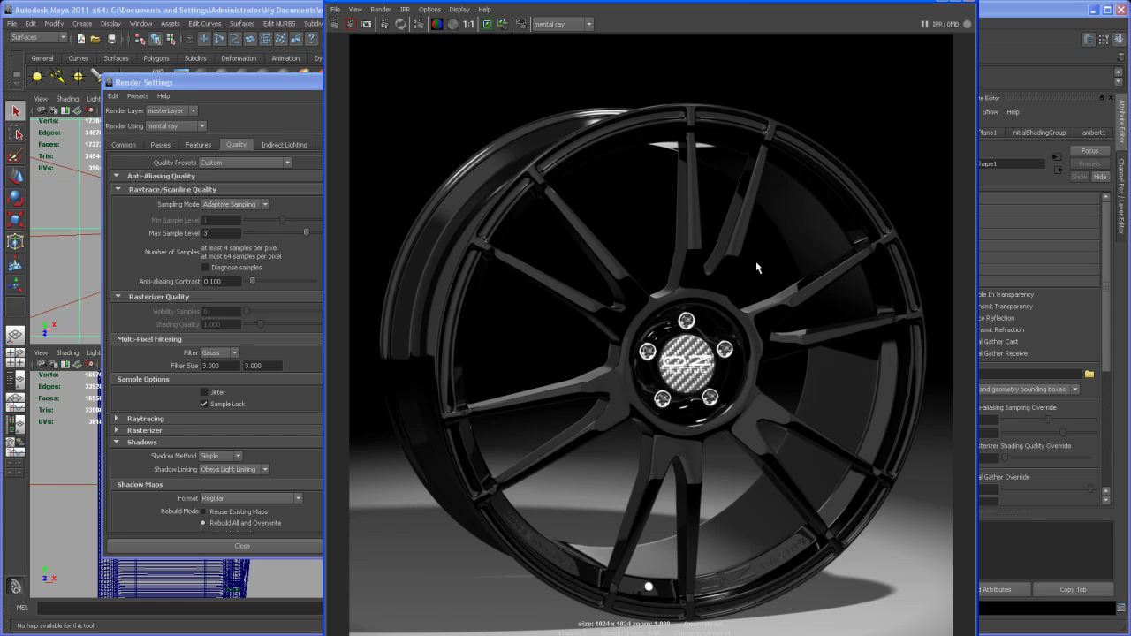
{"action": "left_click_drag", "start_coordinate": [925, 4], "coordinate": [542, 28]}
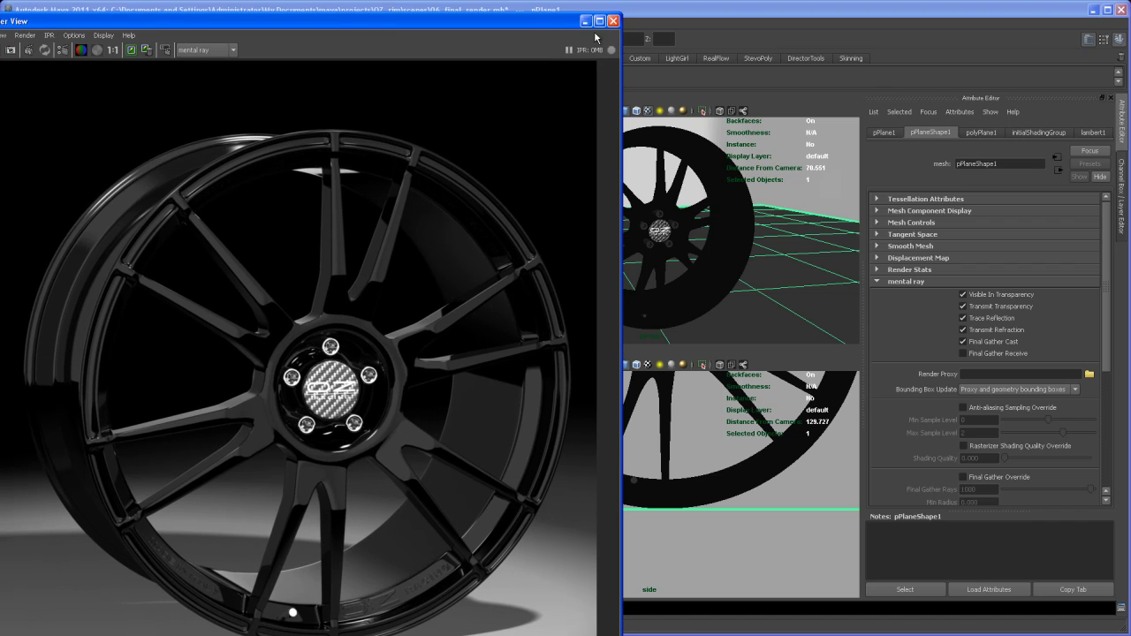
{"action": "left_click", "coordinate": [586, 21]}
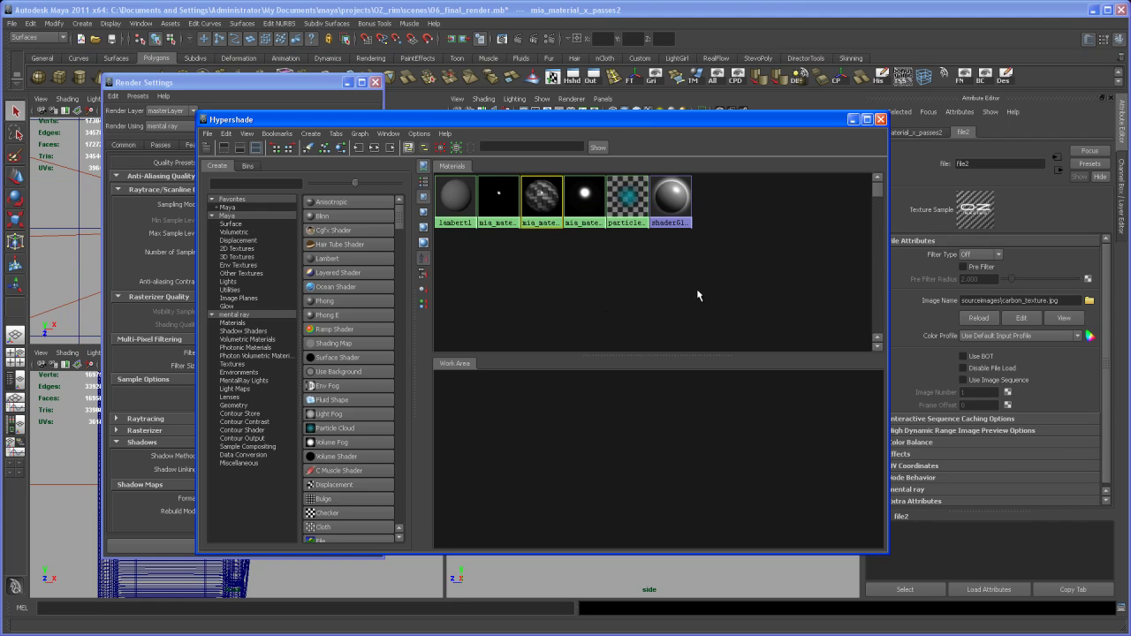
Display mia_material_x_passes2's attributes beside the Hypershade and bring back the Render View.
{"action": "left_click_drag", "start_coordinate": [762, 117], "coordinate": [691, 109]}
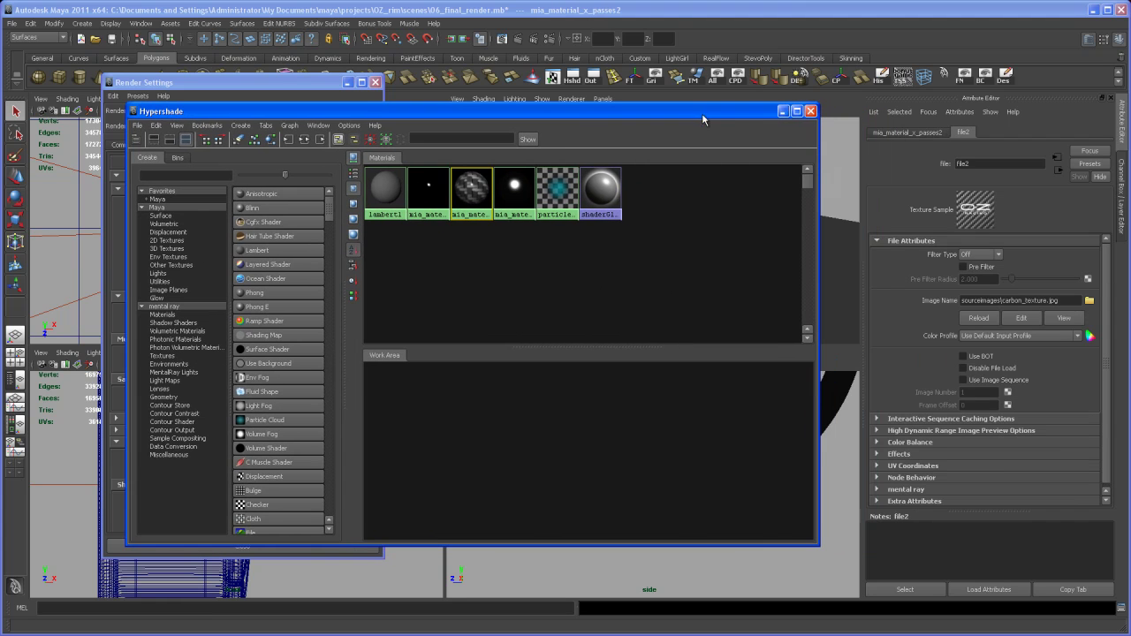
{"action": "left_click", "coordinate": [915, 133]}
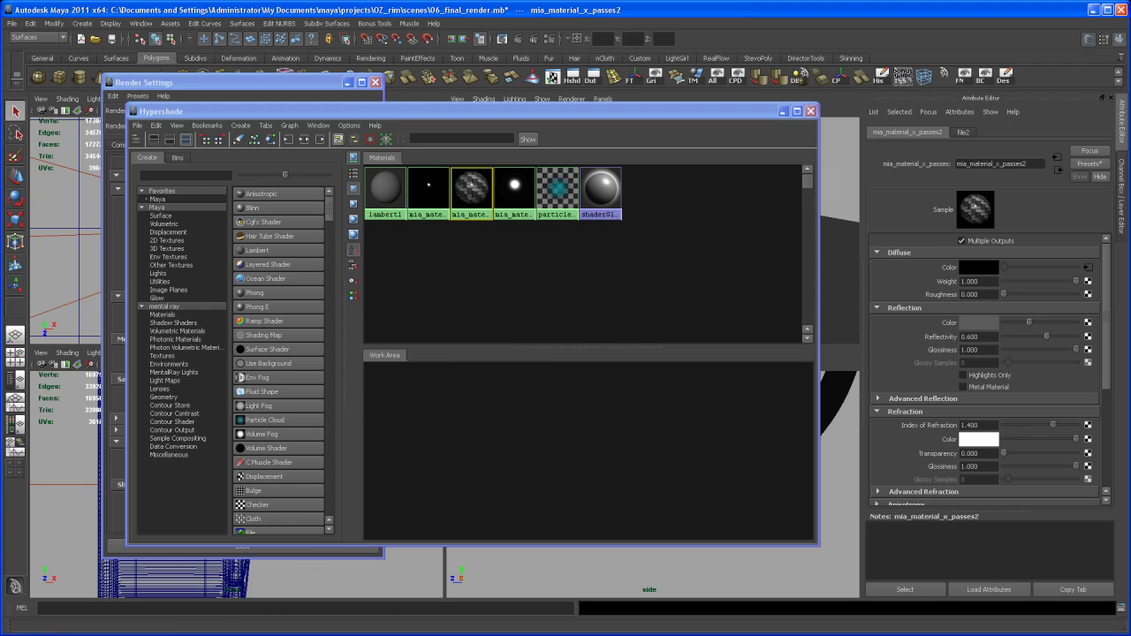
{"action": "left_click", "coordinate": [392, 42]}
{"action": "left_click_drag", "start_coordinate": [390, 25], "coordinate": [576, 5]}
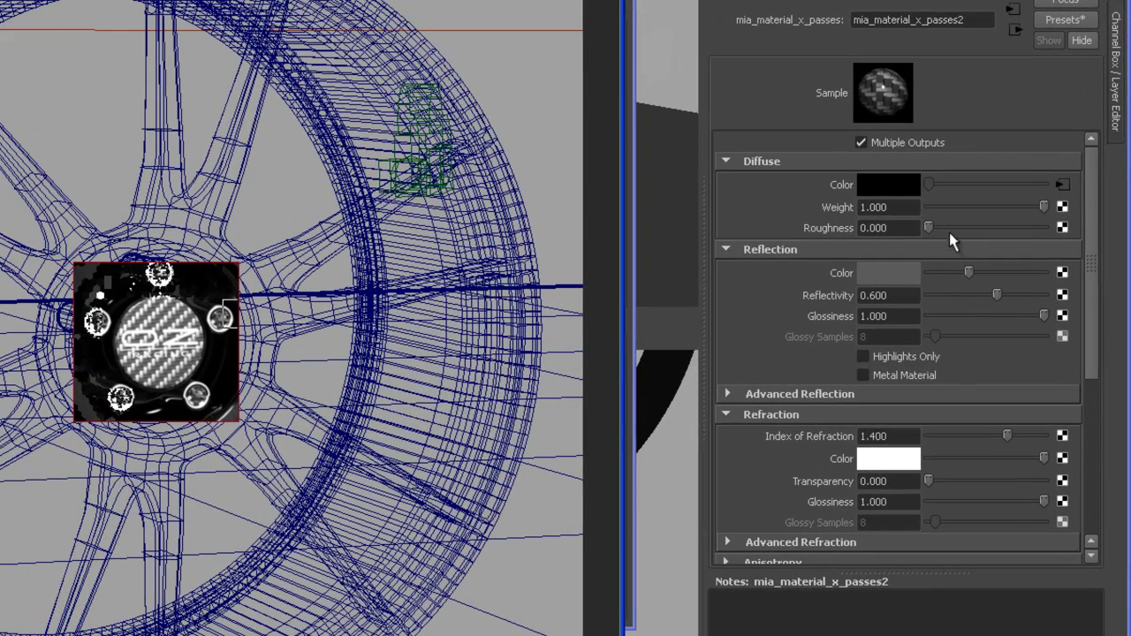
Give mia_material_x_passes2 Reflectivity 0.200, Glossiness 0.500 and Diffuse Weight 0.500.
{"action": "left_click", "coordinate": [896, 296]}
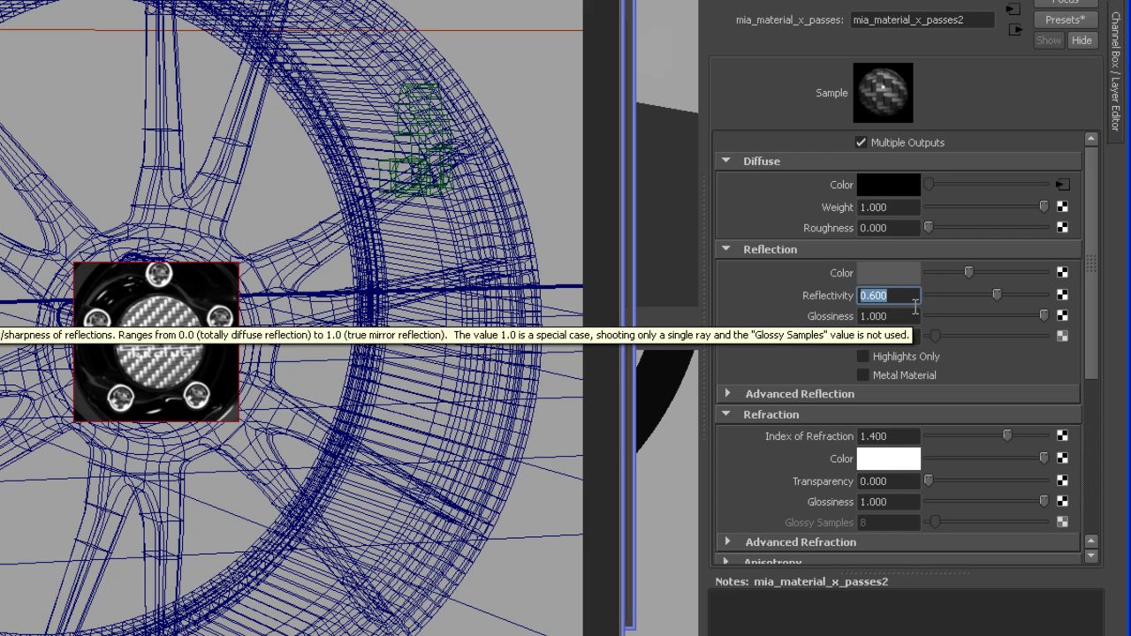
{"action": "type", "text": "0.200"}
{"action": "key", "text": "Return"}
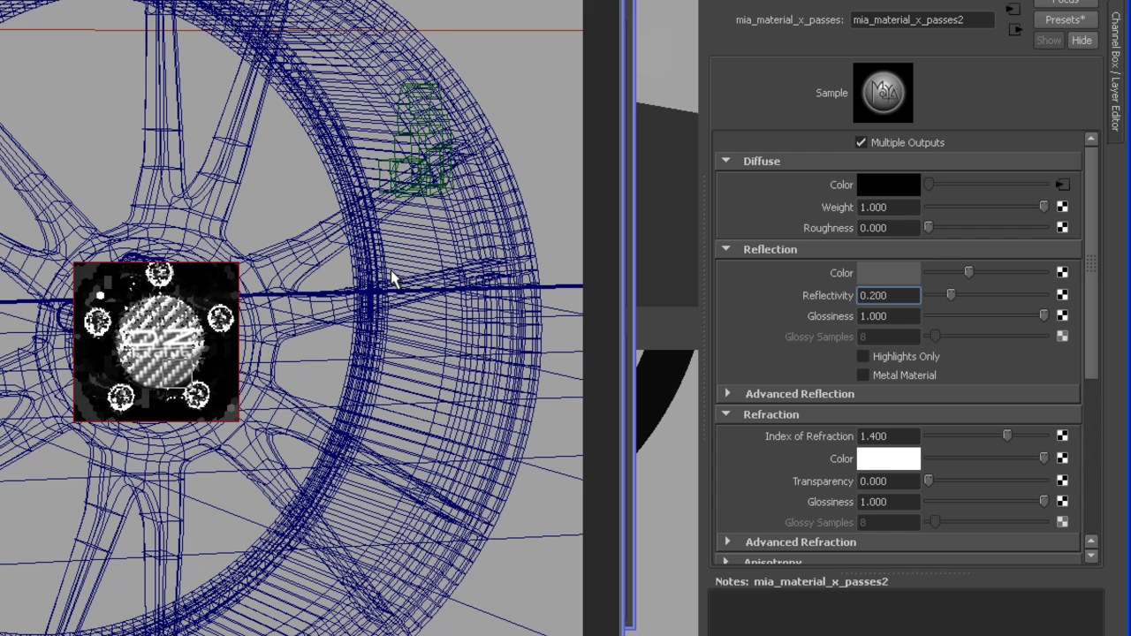
{"action": "left_click", "coordinate": [897, 317]}
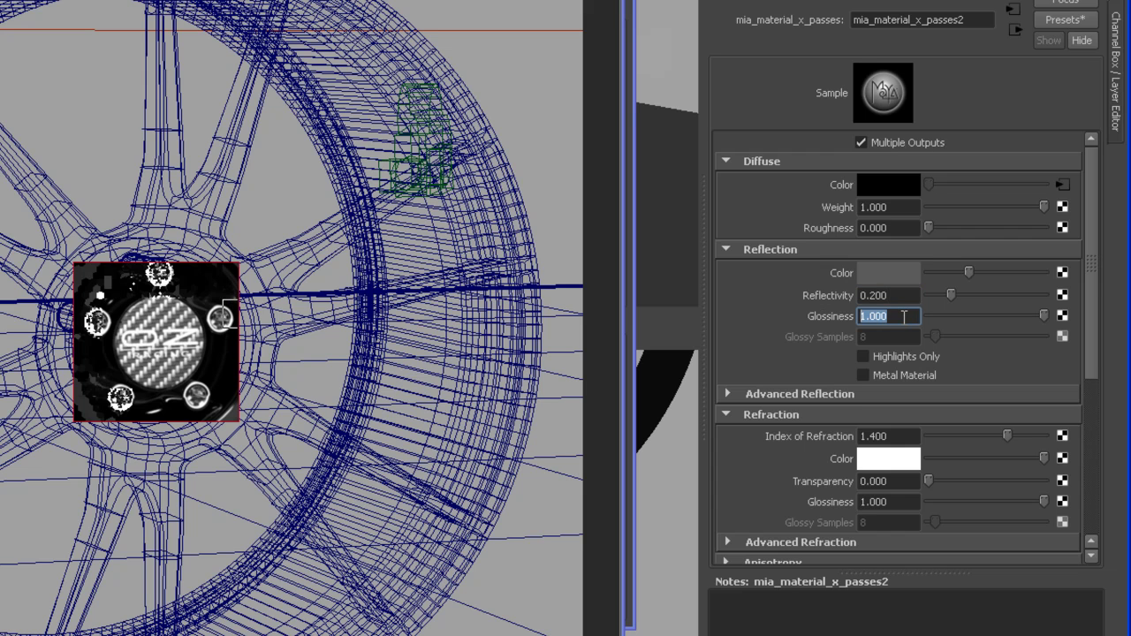
{"action": "type", "text": "0.5"}
{"action": "key", "text": "Return"}
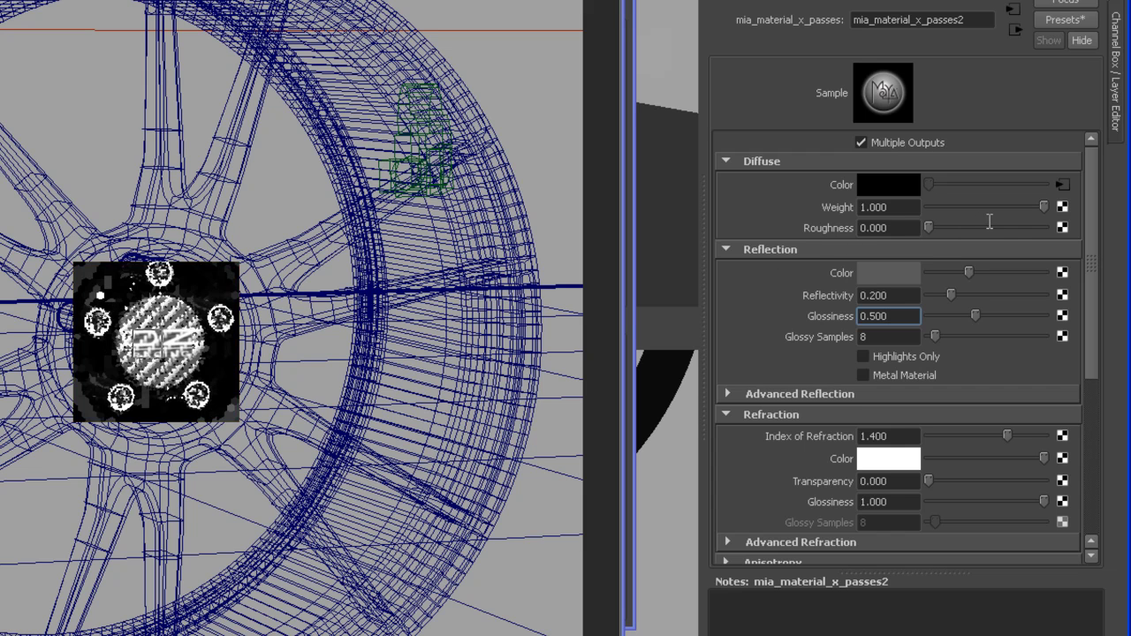
{"action": "left_click", "coordinate": [899, 206]}
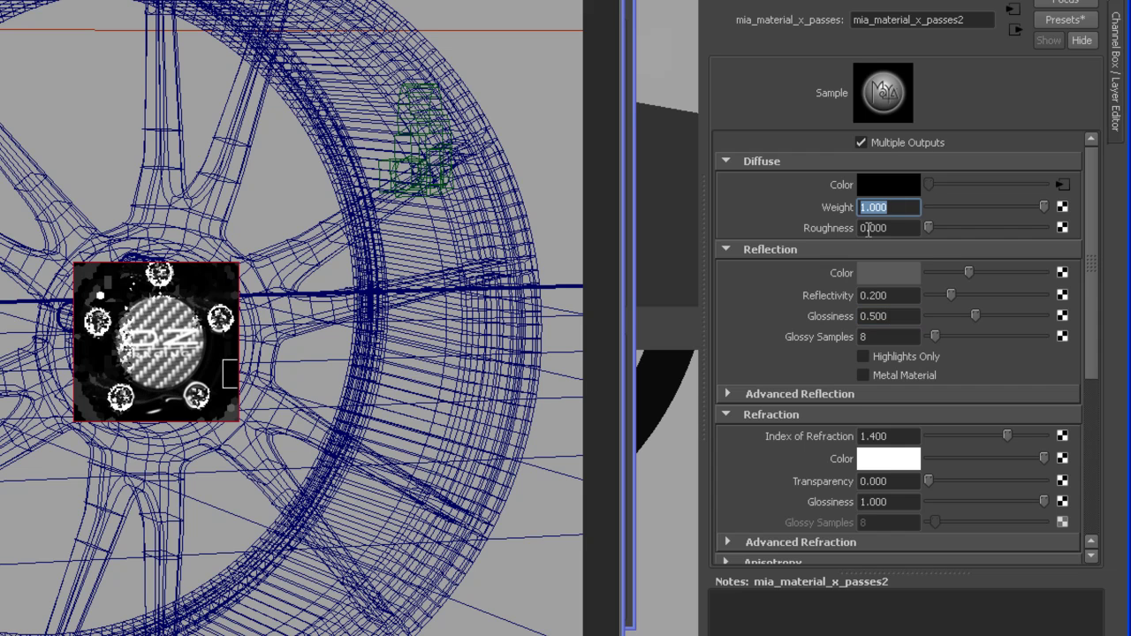
{"action": "type", "text": "0.5"}
{"action": "key", "text": "Return"}
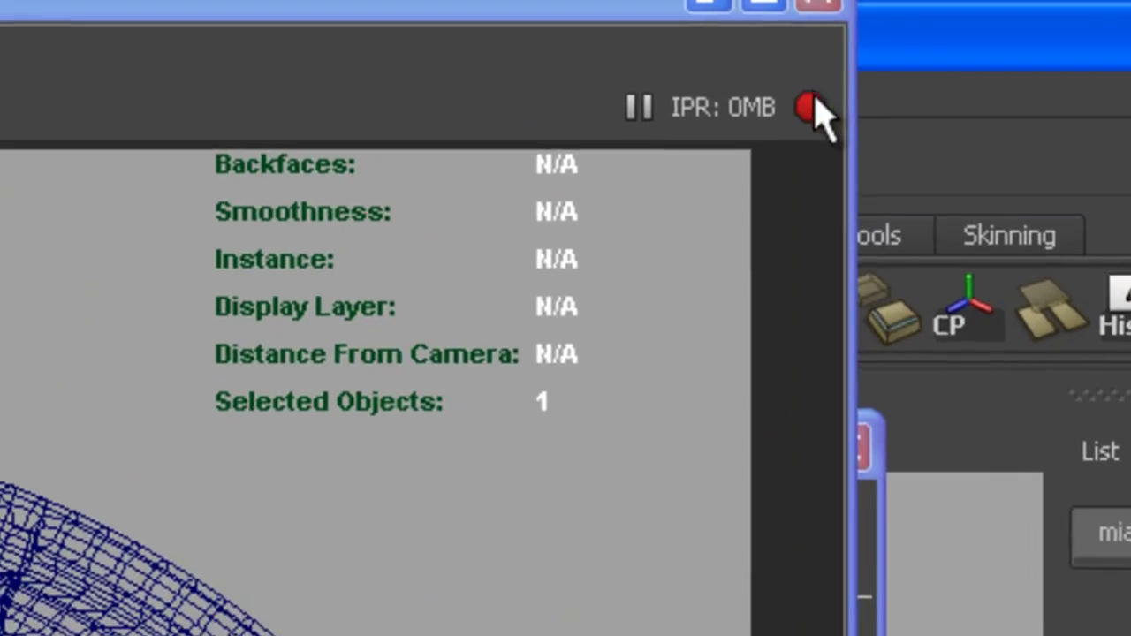
Stop the IPR render, minimize the Render View and Hypershade, and close Render Settings.
{"action": "left_click", "coordinate": [801, 26]}
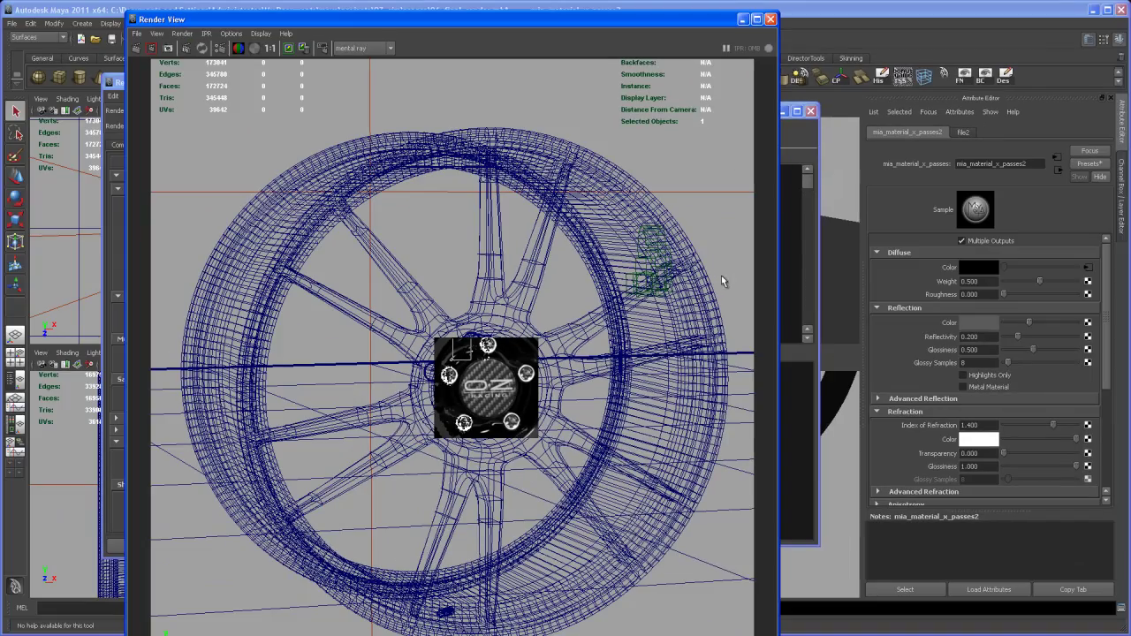
{"action": "left_click", "coordinate": [743, 18]}
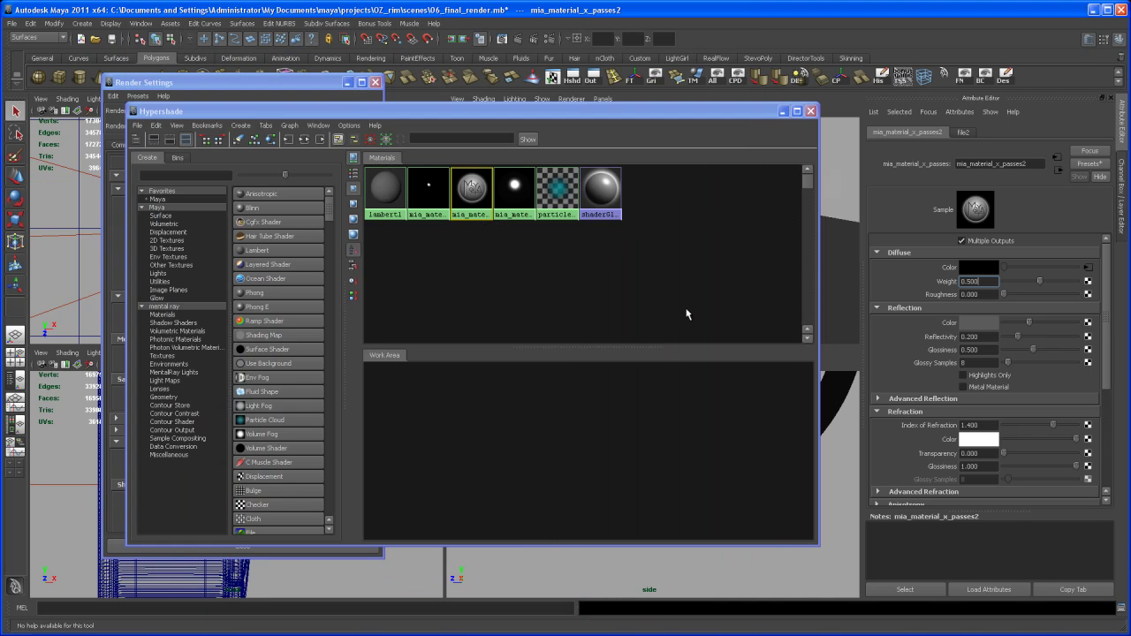
{"action": "left_click", "coordinate": [782, 111]}
{"action": "left_click_drag", "start_coordinate": [319, 82], "coordinate": [283, 88]}
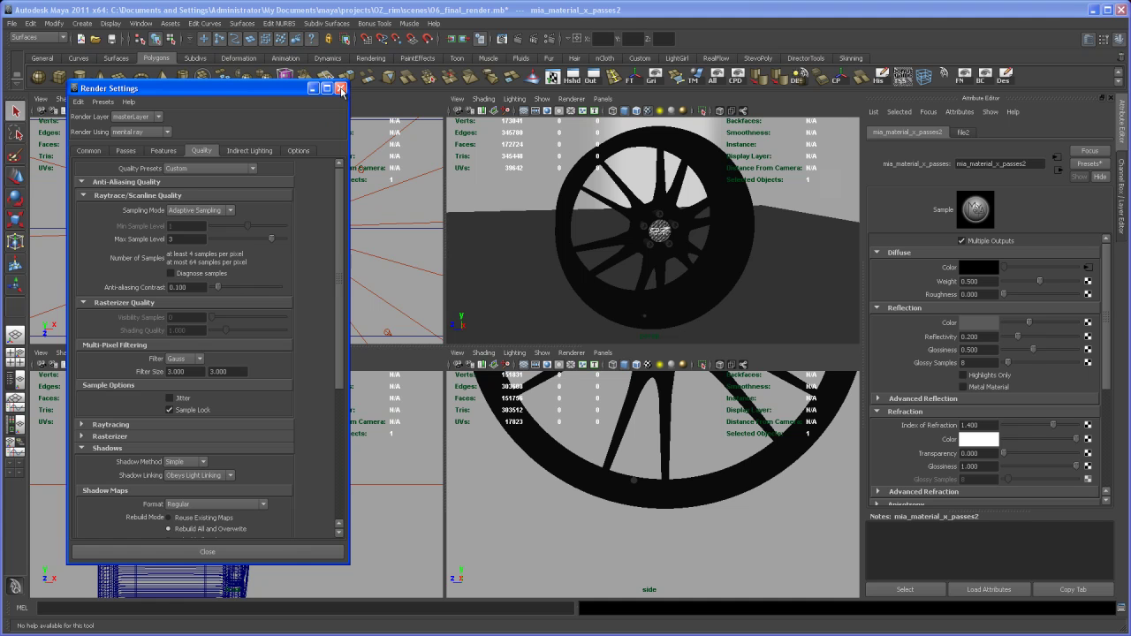
{"action": "left_click", "coordinate": [341, 89]}
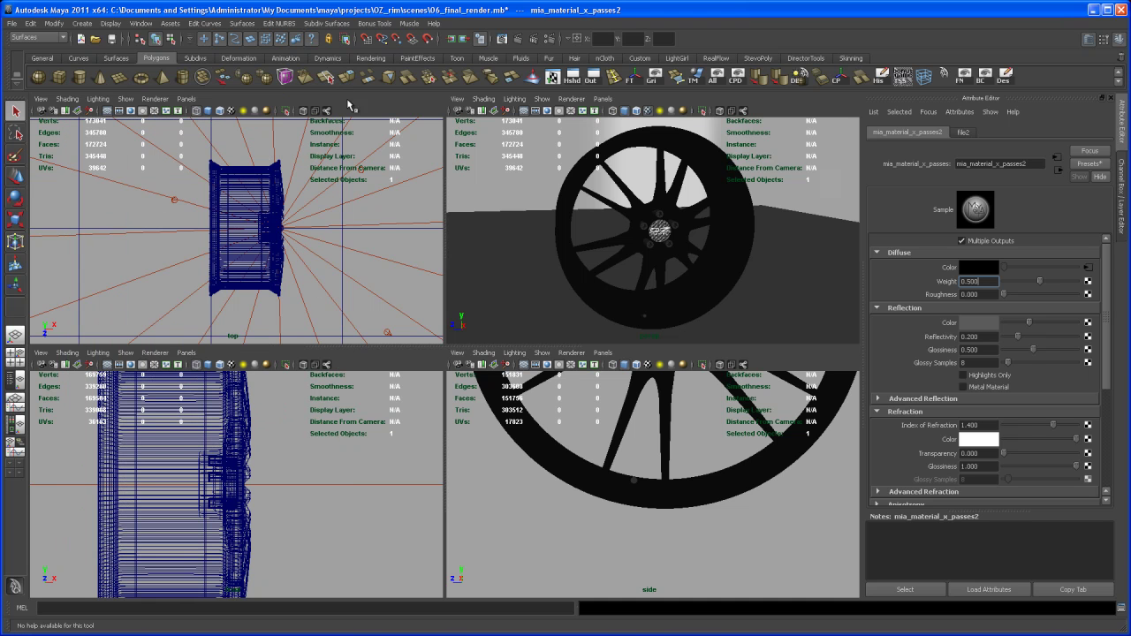
In the wheel's Smooth Mesh settings, turn off Use Preview Level for Rendering to render at level 3.
{"action": "left_click", "coordinate": [693, 302]}
{"action": "key", "text": "space"}
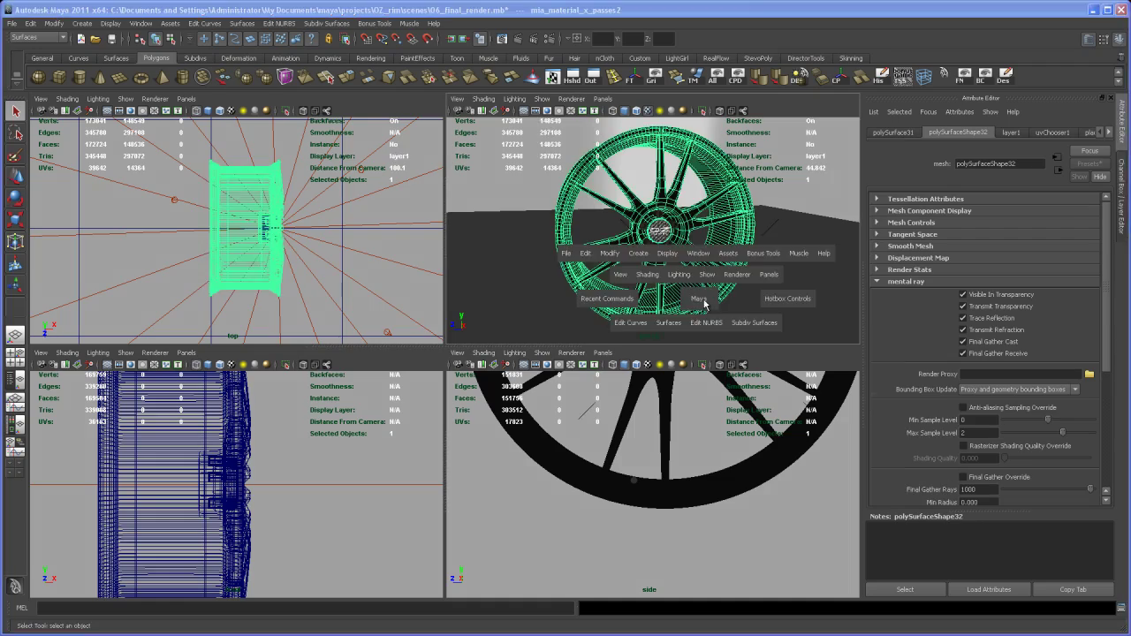
{"action": "left_click_drag", "start_coordinate": [662, 375], "coordinate": [586, 360], "text": "alt"}
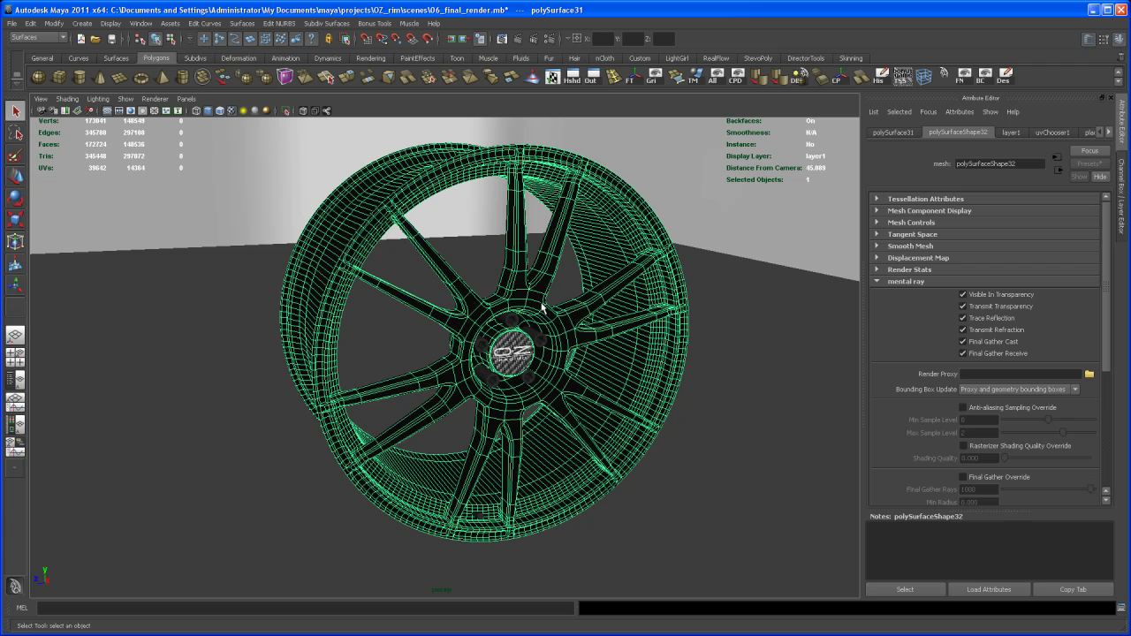
{"action": "left_click_drag", "start_coordinate": [543, 306], "coordinate": [537, 305], "text": "alt"}
{"action": "left_click", "coordinate": [877, 247]}
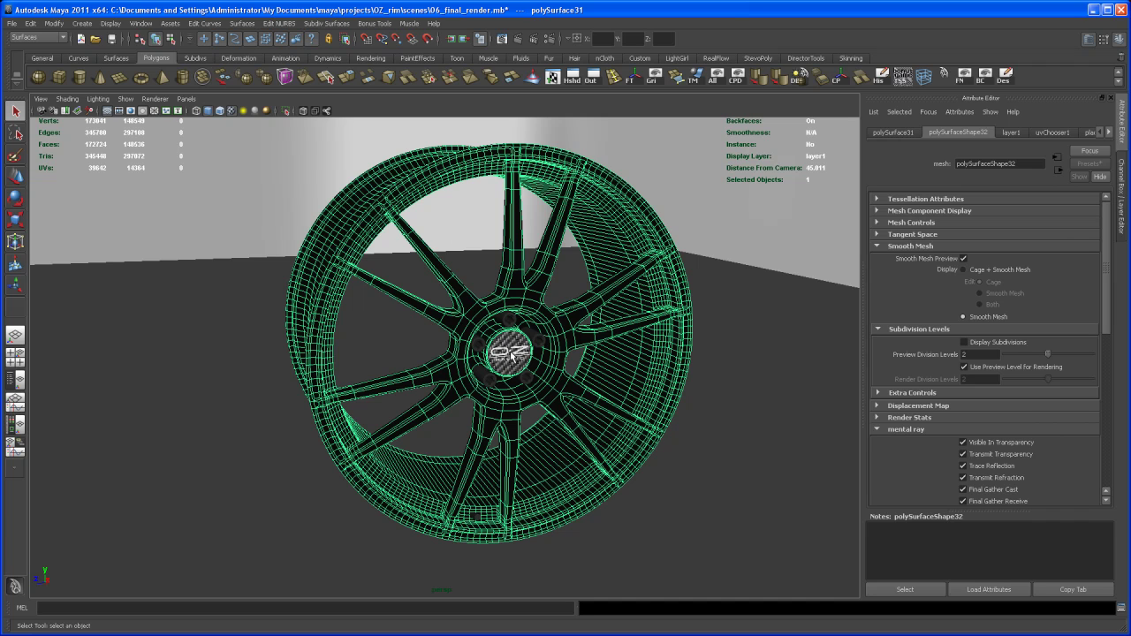
{"action": "left_click_drag", "start_coordinate": [542, 389], "coordinate": [494, 389], "text": "alt"}
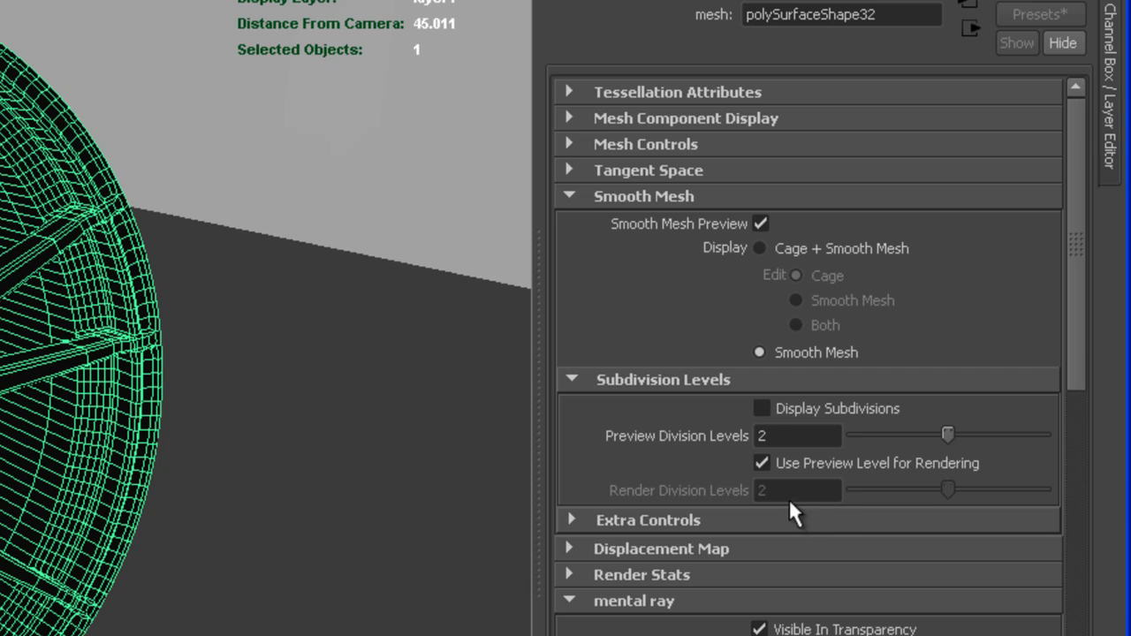
{"action": "left_click", "coordinate": [762, 462]}
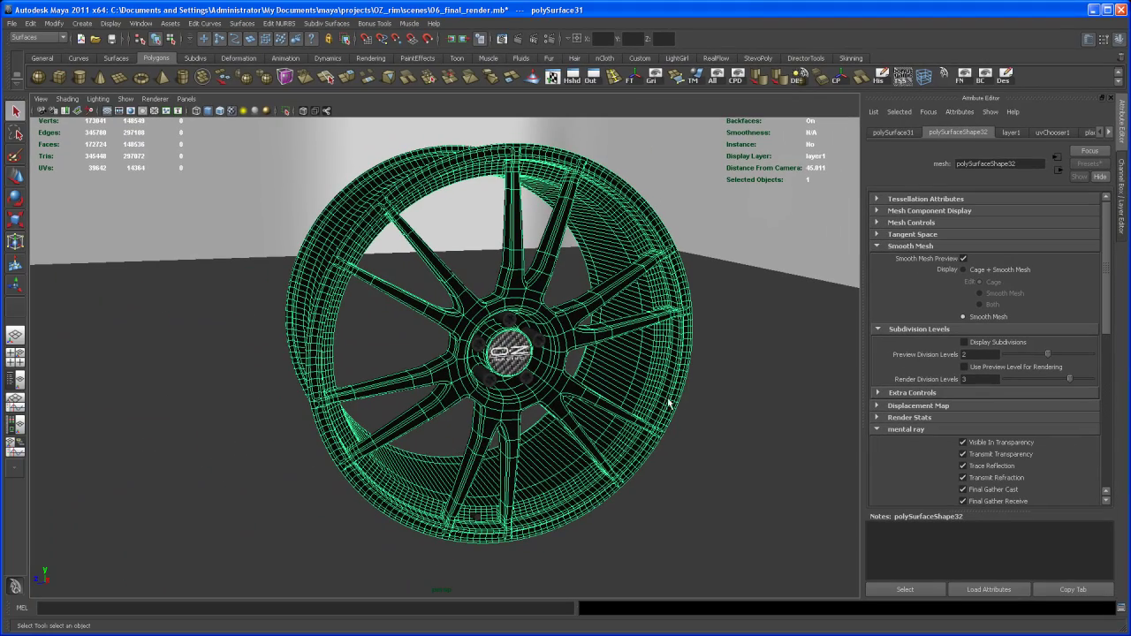
Render the scene from camera1 using the Render View's Render menu.
{"action": "left_click", "coordinate": [505, 41]}
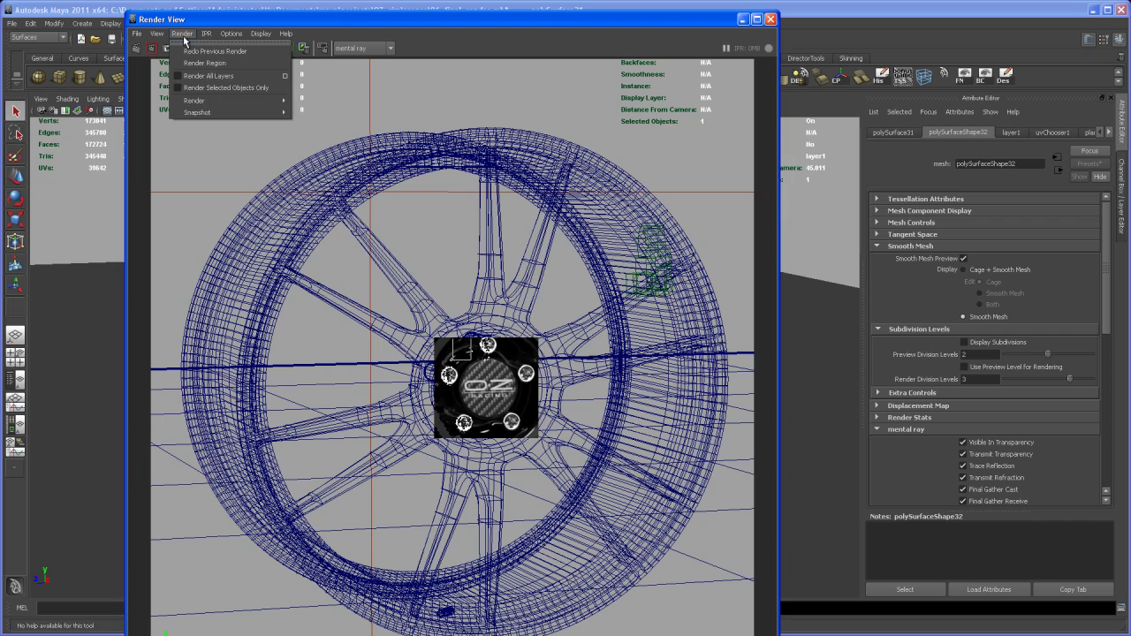
{"action": "left_click", "coordinate": [182, 33]}
{"action": "mouse_move", "coordinate": [276, 108]}
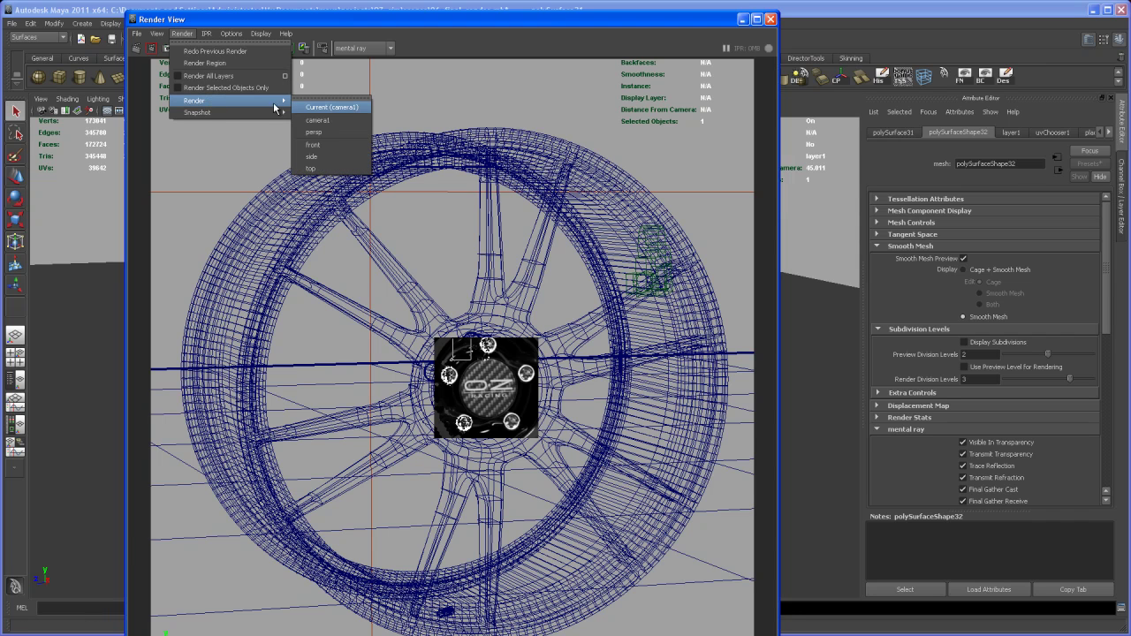
{"action": "left_click", "coordinate": [337, 124]}
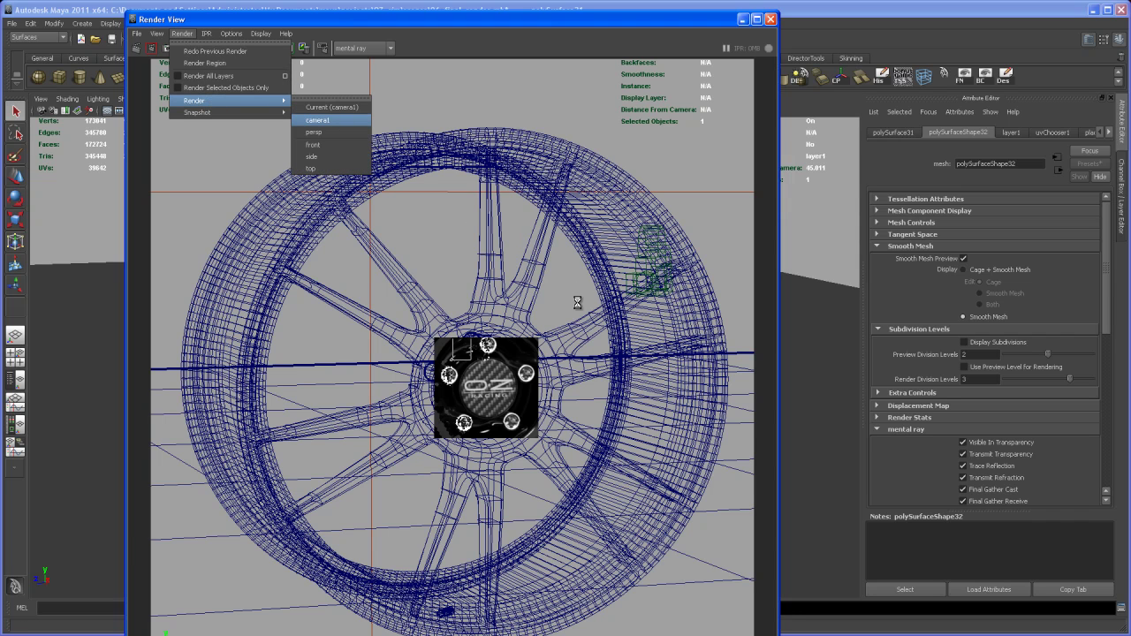